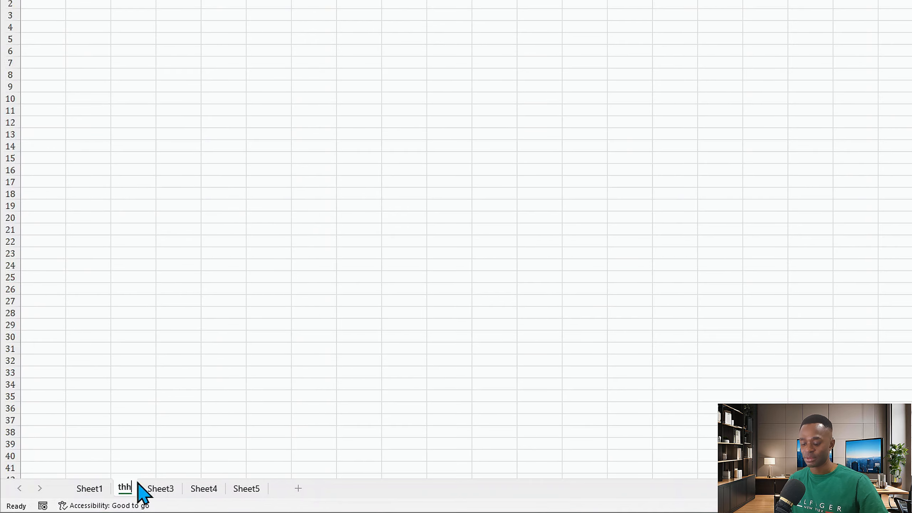
Erase the text entered in the second sheet tab's name.
key("BackSpace")
key("BackSpace")
key("BackSpace")
key("BackSpace")
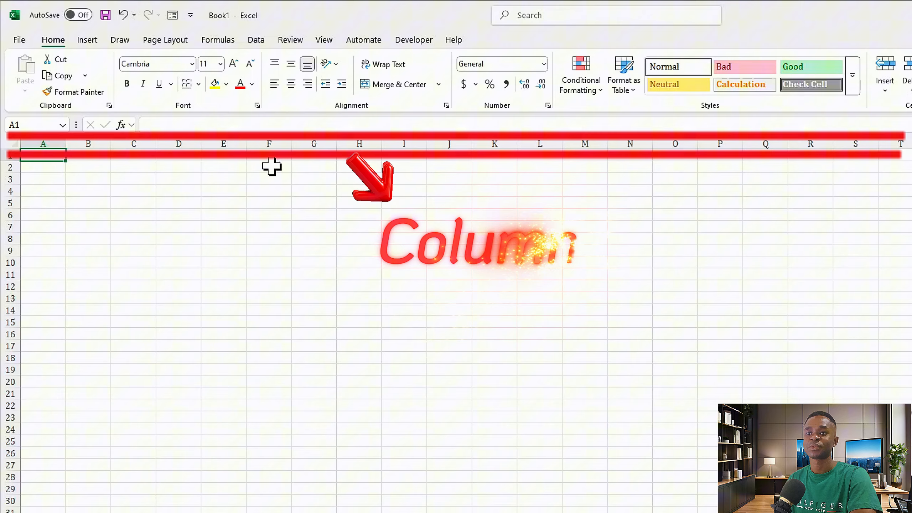
Select entire column A, column C, row 1, row 3 and row 4, one after another.
left_click(42, 144)
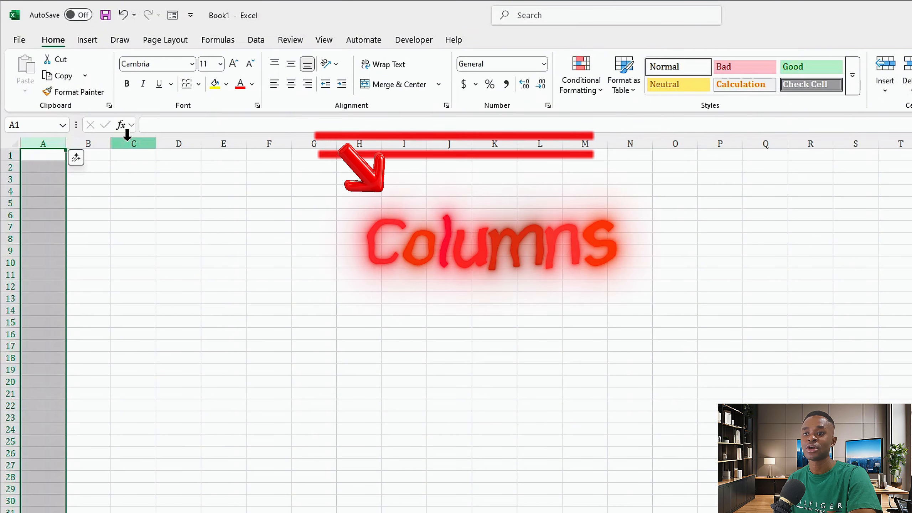
left_click(120, 144)
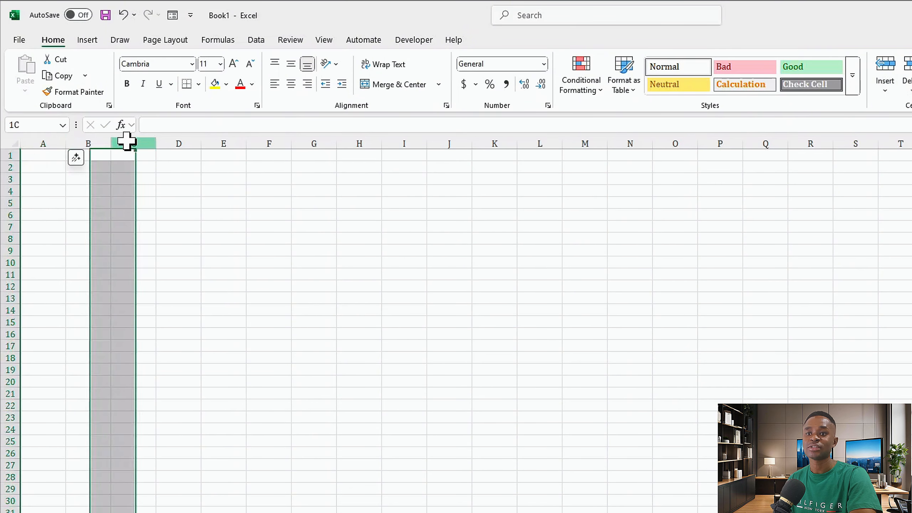
left_click(8, 155)
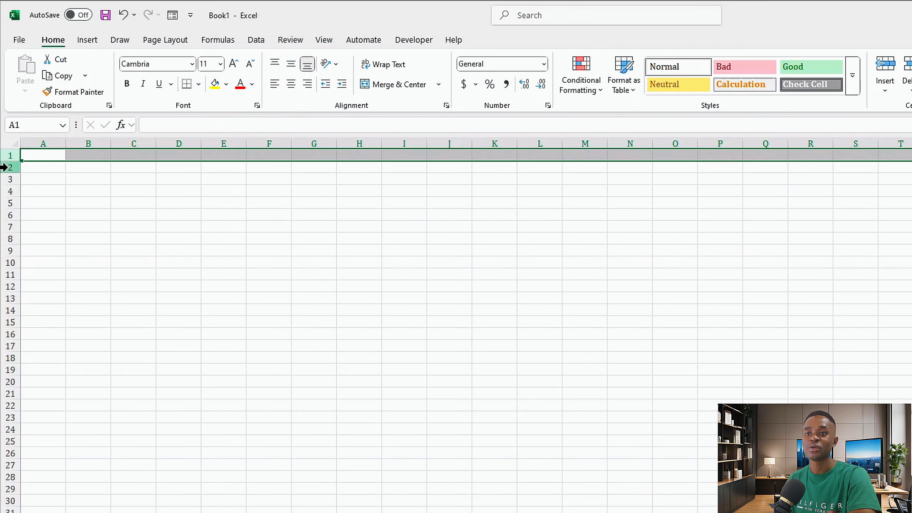
left_click(9, 179)
left_click(8, 190)
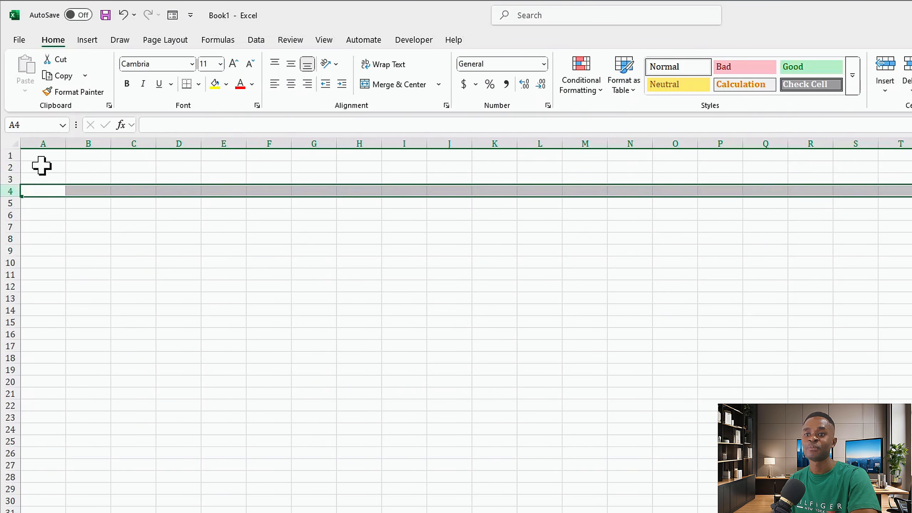
Select cells A1, B1, C1 and D1 one after another along the first row.
left_click(50, 153)
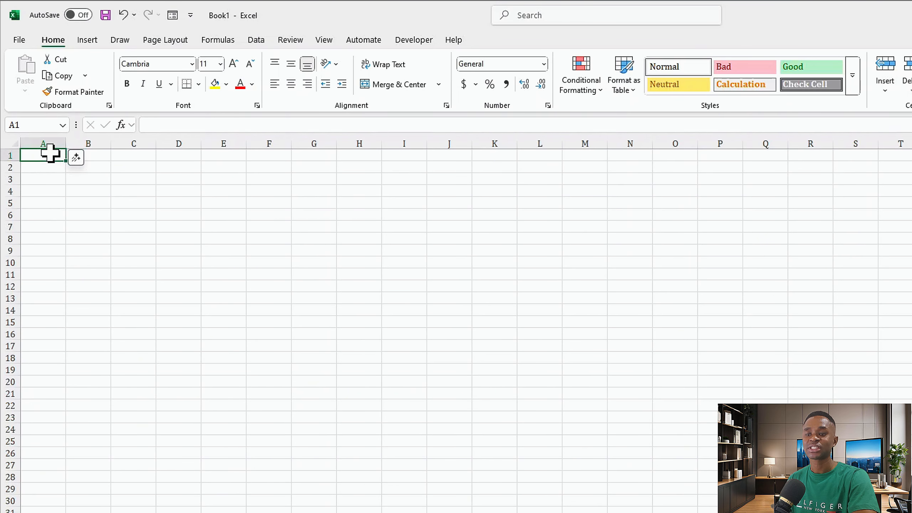
left_click(94, 155)
left_click(136, 155)
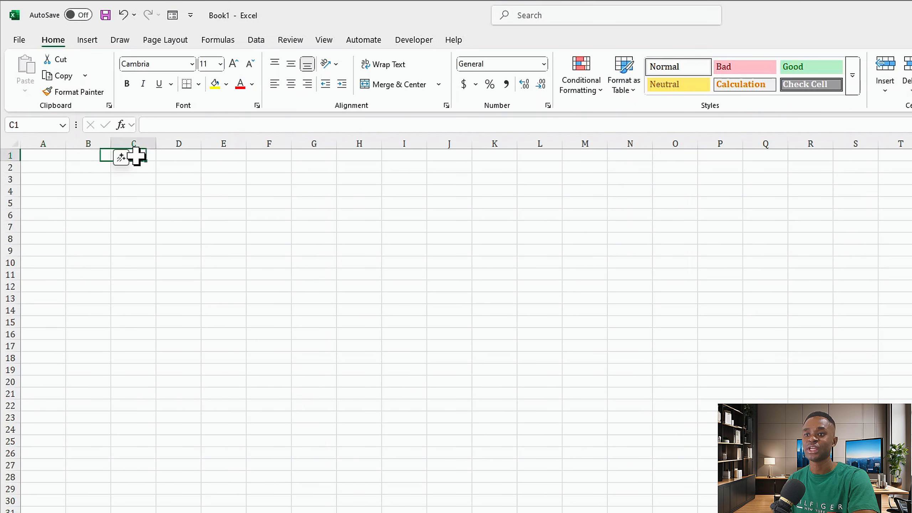
left_click(179, 155)
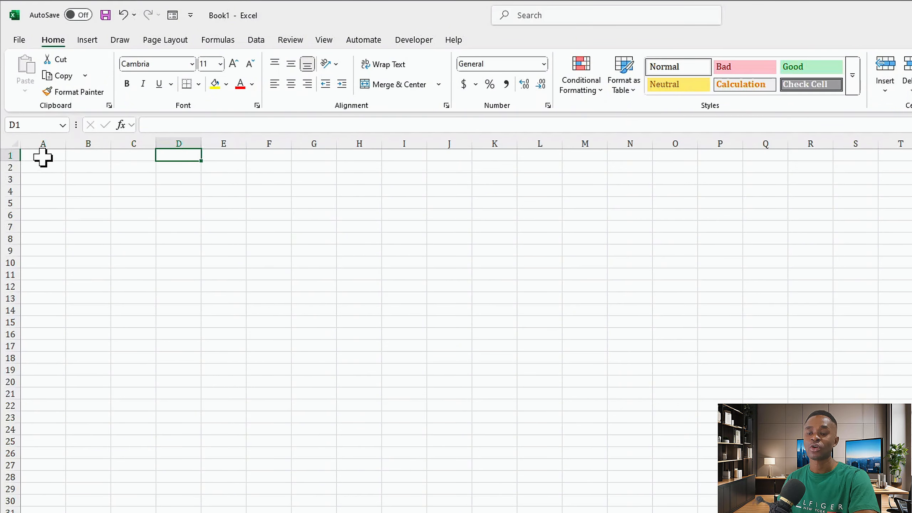
Select cells A1, B4, D6 and C6 in turn to compare their cell references.
left_click(42, 157)
left_click(76, 194)
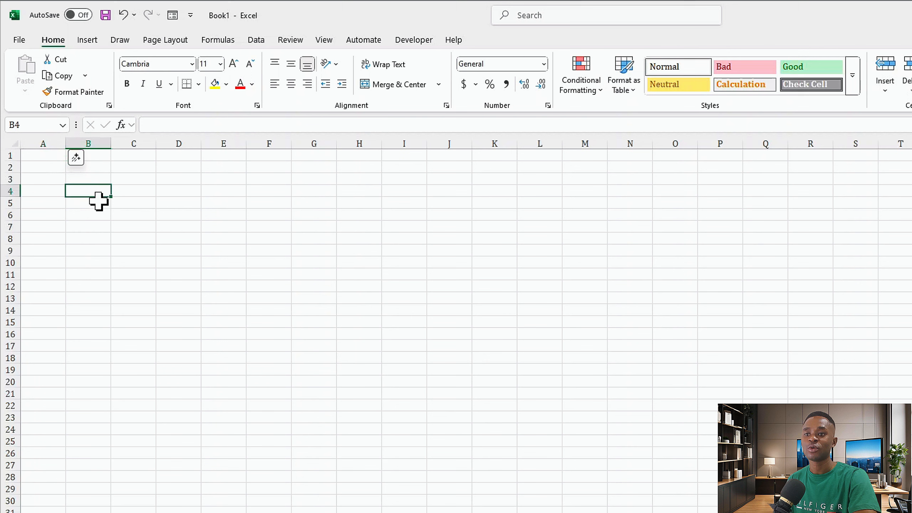
left_click(165, 215)
left_click(126, 215)
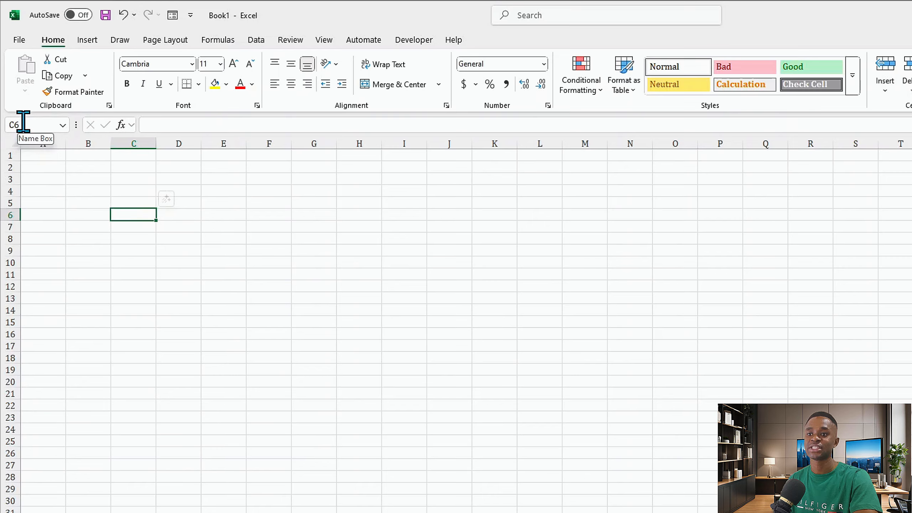
Select the cell range B3:G23 and return the selection to cell B3 alone.
left_click(80, 179)
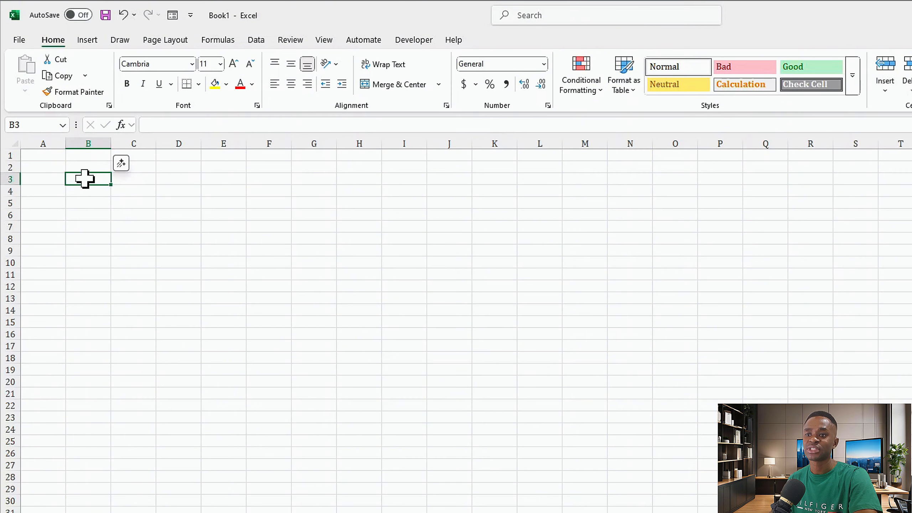
left_click_drag(82, 179, 304, 421)
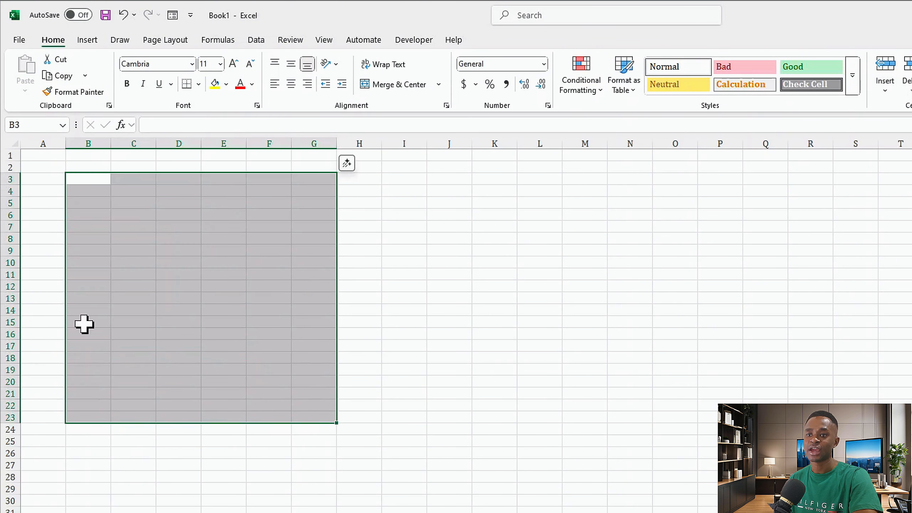
left_click(81, 180)
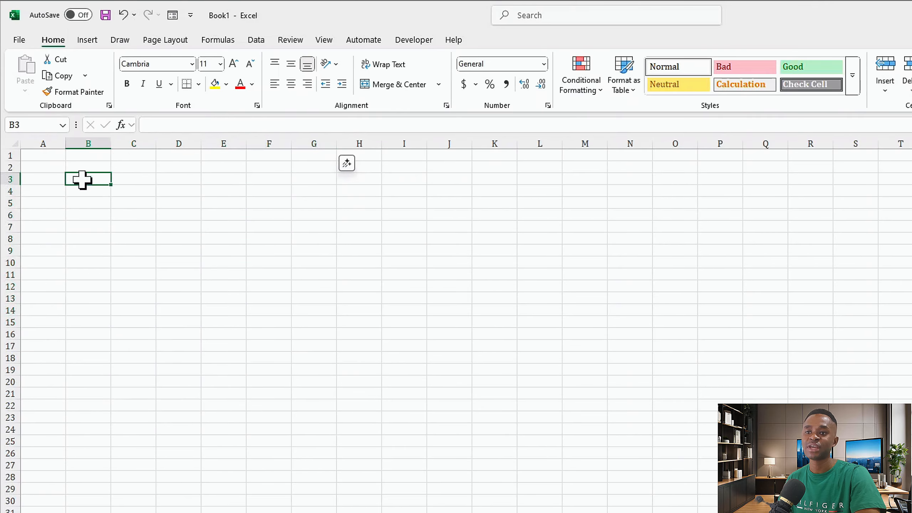
Select cells A2 and F12, and return to cell A1.
left_click(49, 164)
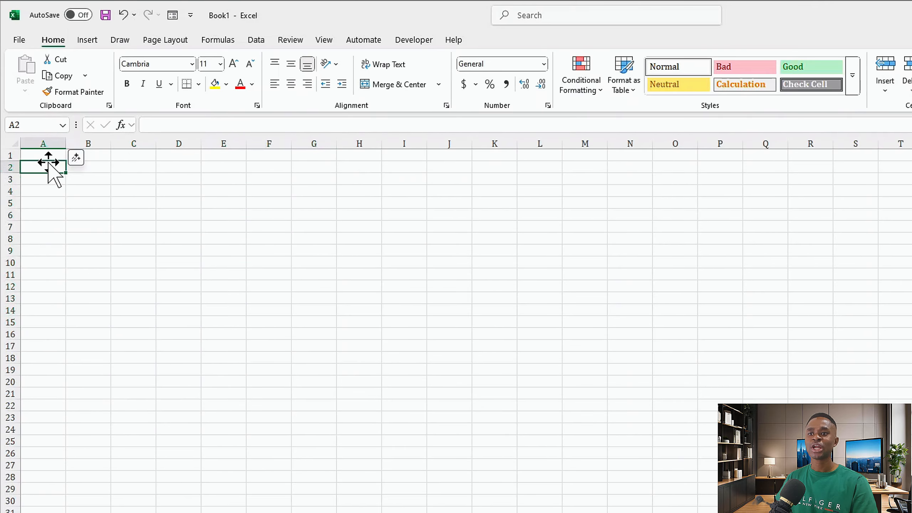
left_click(271, 287)
left_click(46, 154)
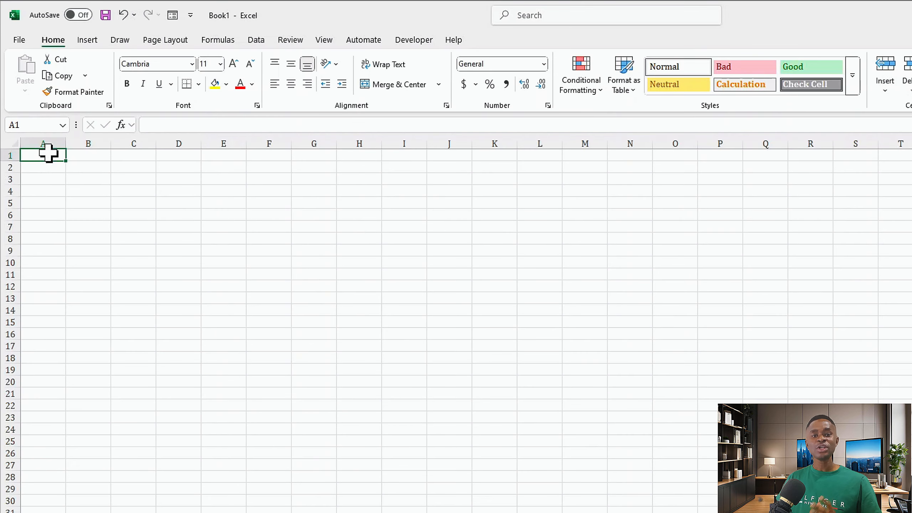
Select B1 and the cells from C2 across row 2 one by one, and return to A1.
left_click(81, 159)
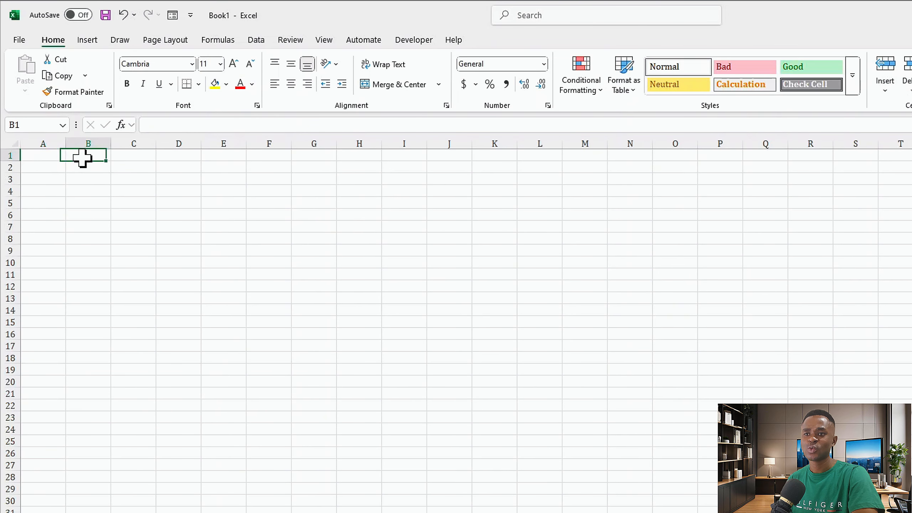
left_click(143, 165)
left_click(174, 165)
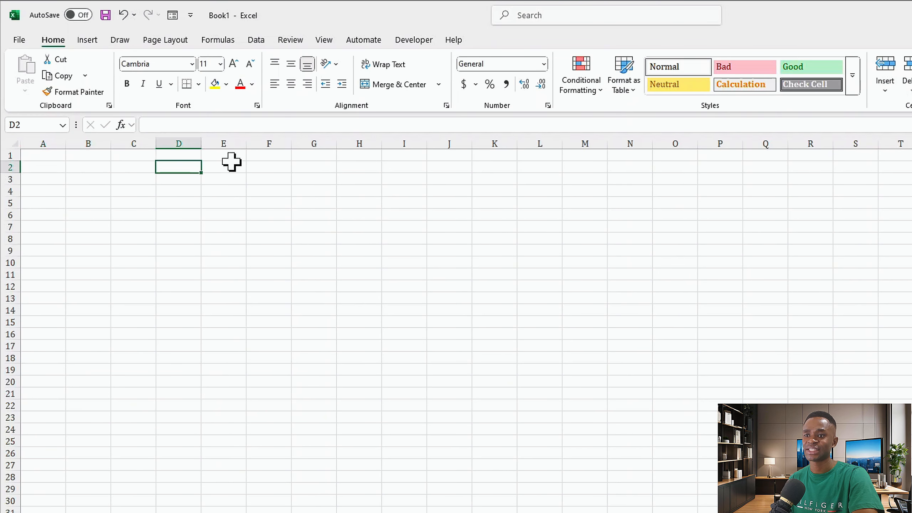
left_click(228, 169)
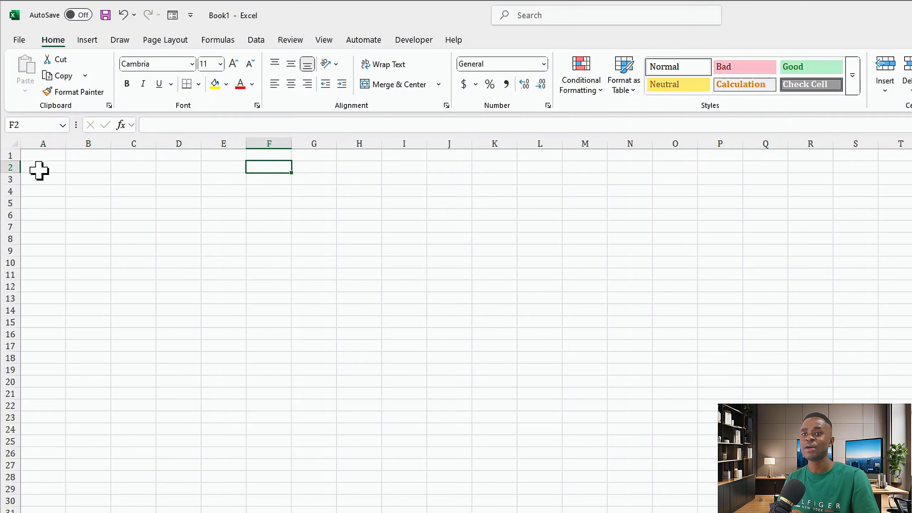
left_click(35, 157)
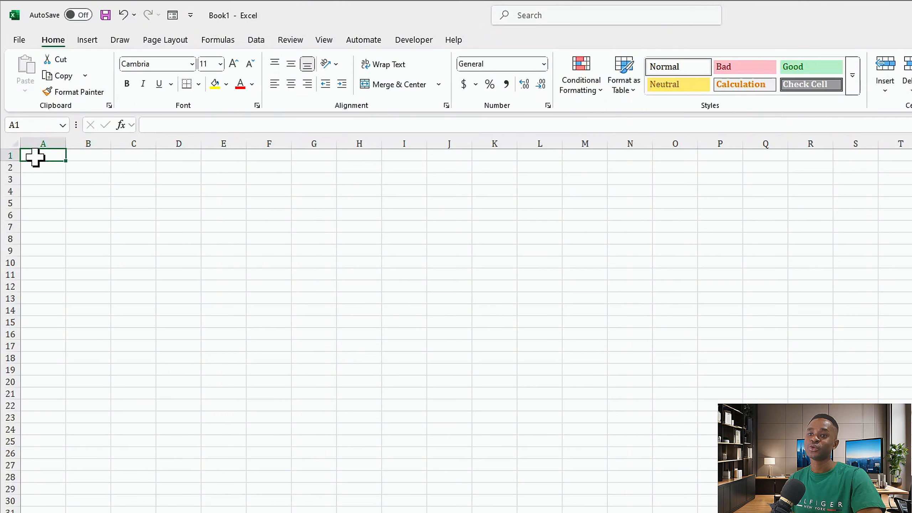
Starting from B2, move the active cell one cell up, down, right and left, and continue along row 2 to E2.
left_click(88, 165)
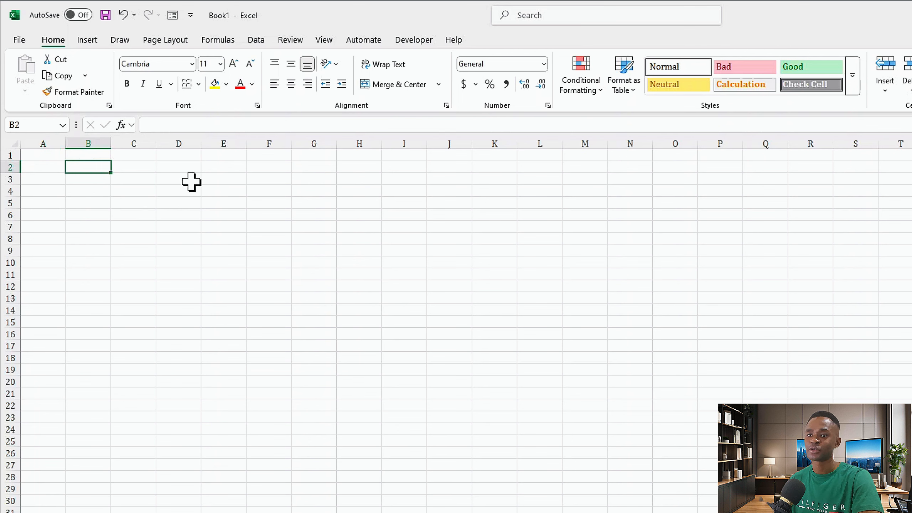
key("Up")
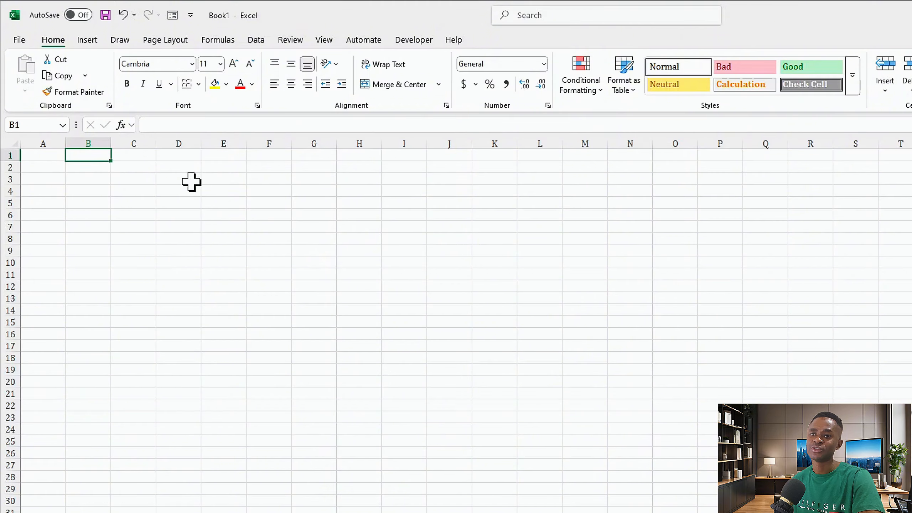
key("Down")
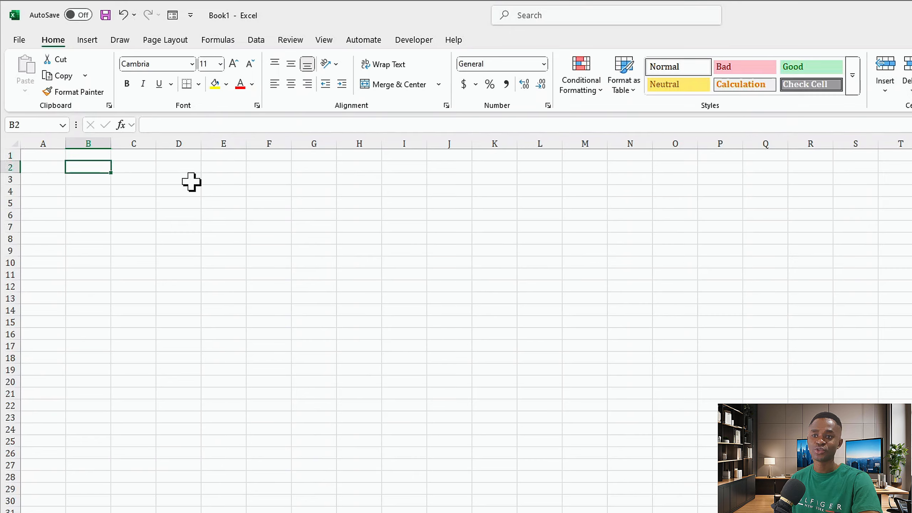
key("Right")
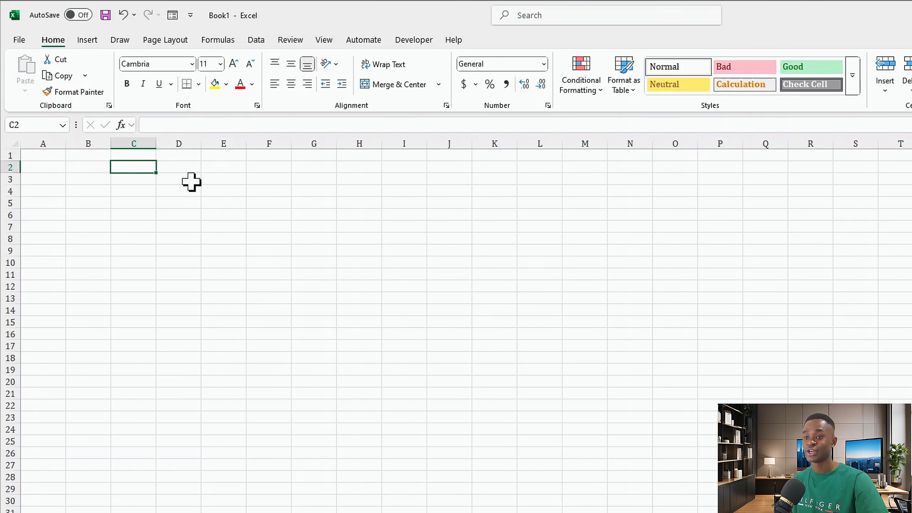
key("Left")
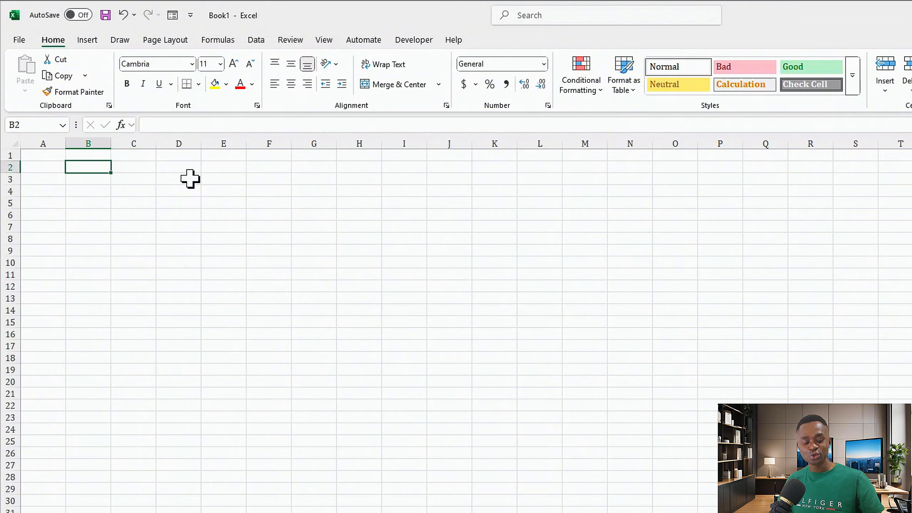
key("Right")
key("Right")
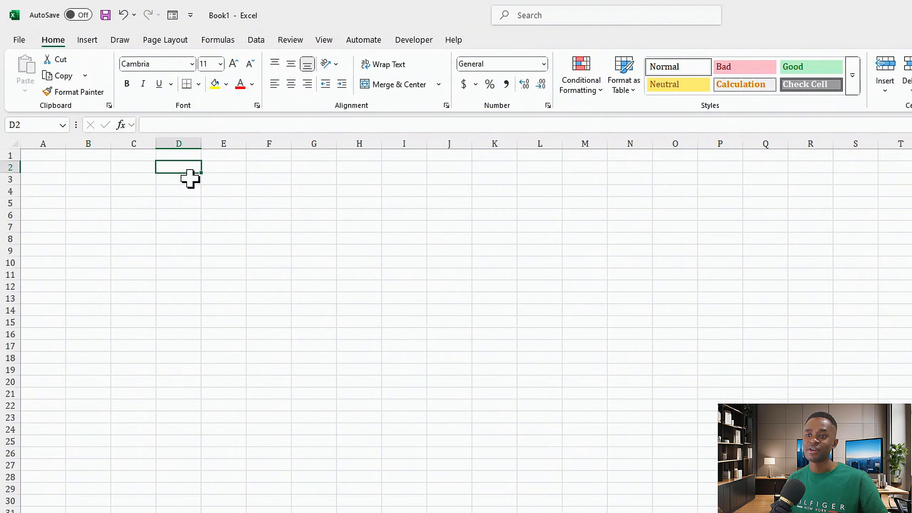
key("Right")
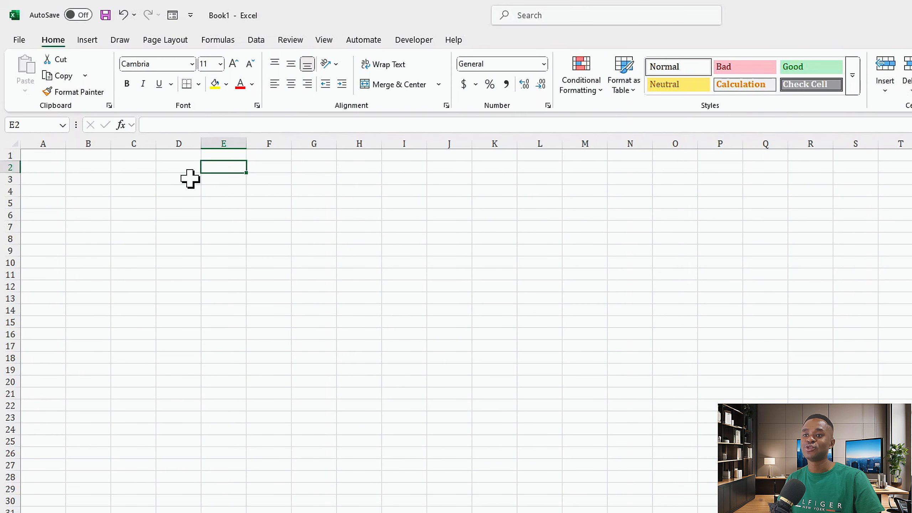
Move the active cell down column B to B9, one cell up to B8 and back down to B9.
key("Return")
key("Return")
key("Return")
key("Return")
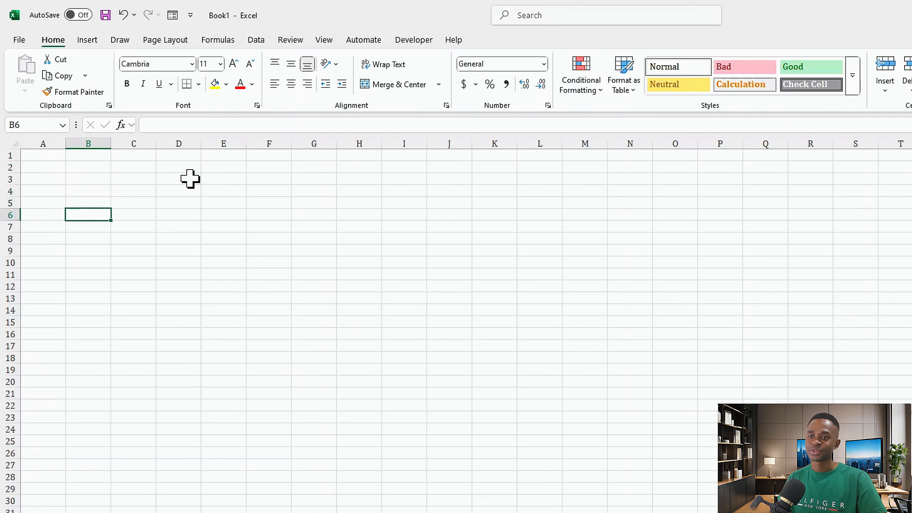
key("Return")
key("Return")
key("Return")
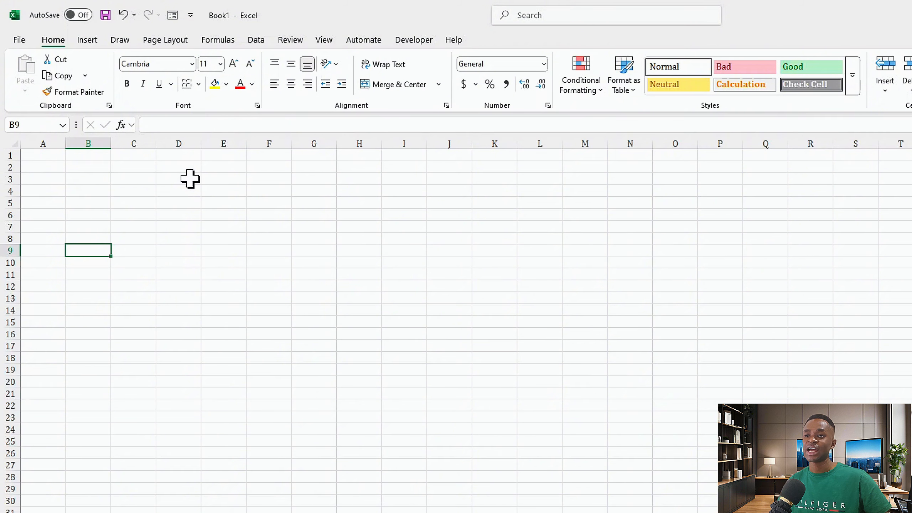
key("Up")
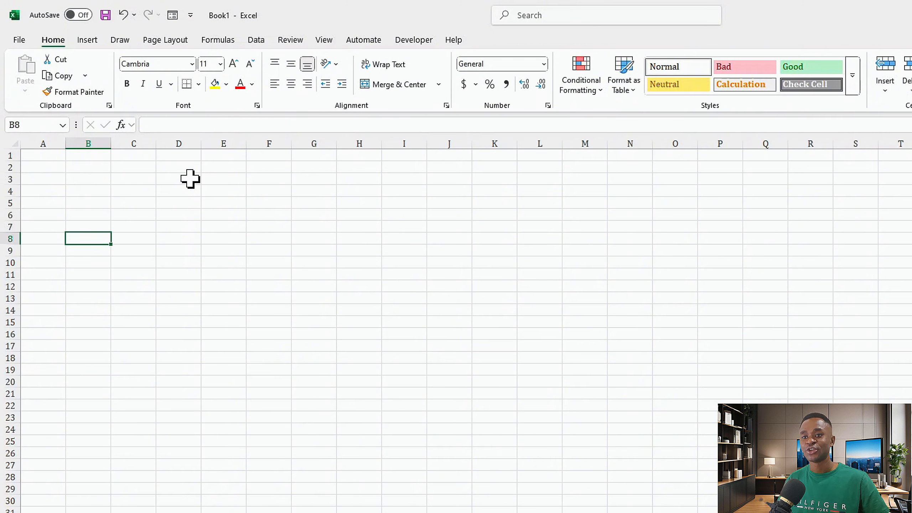
key("Down")
Enter the text "the boy is going to school" in cell B2 and reselect that cell.
left_click(79, 168)
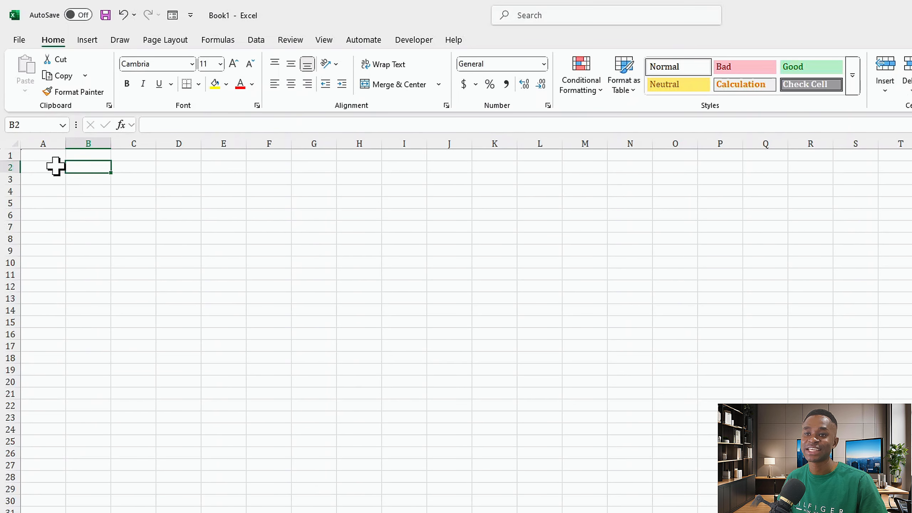
left_click(56, 167)
left_click(82, 167)
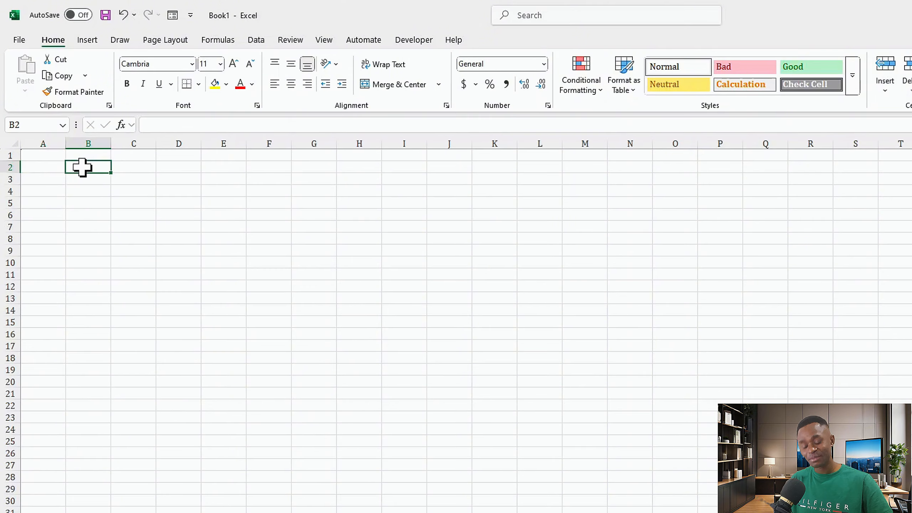
type("the bo")
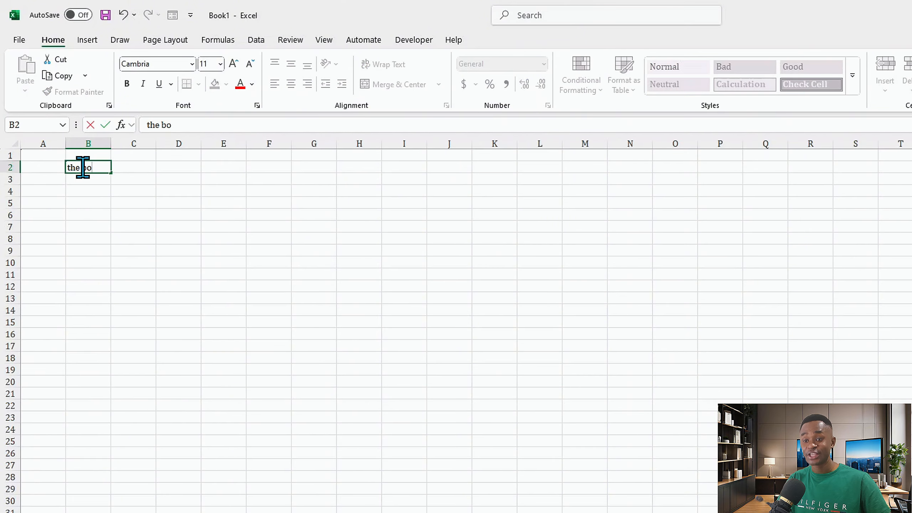
type("y is goinh to")
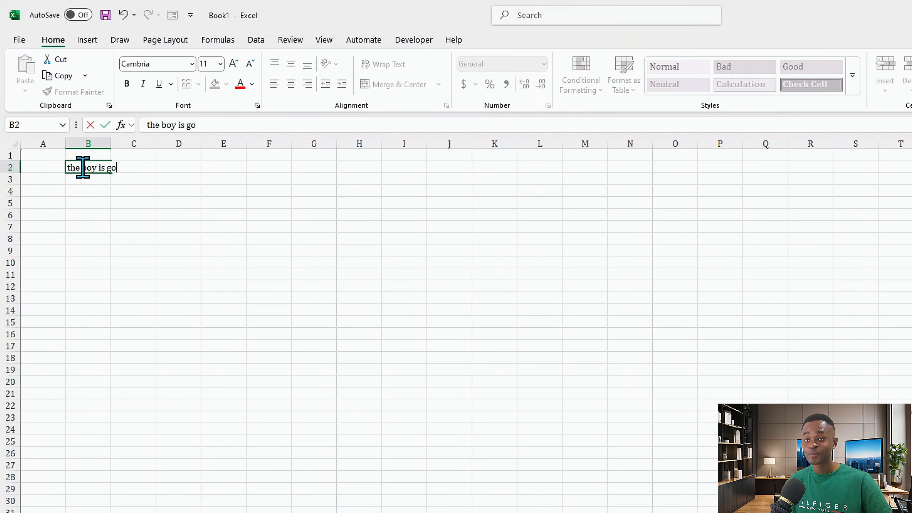
key("BackSpace")
key("BackSpace")
key("BackSpace")
key("BackSpace")
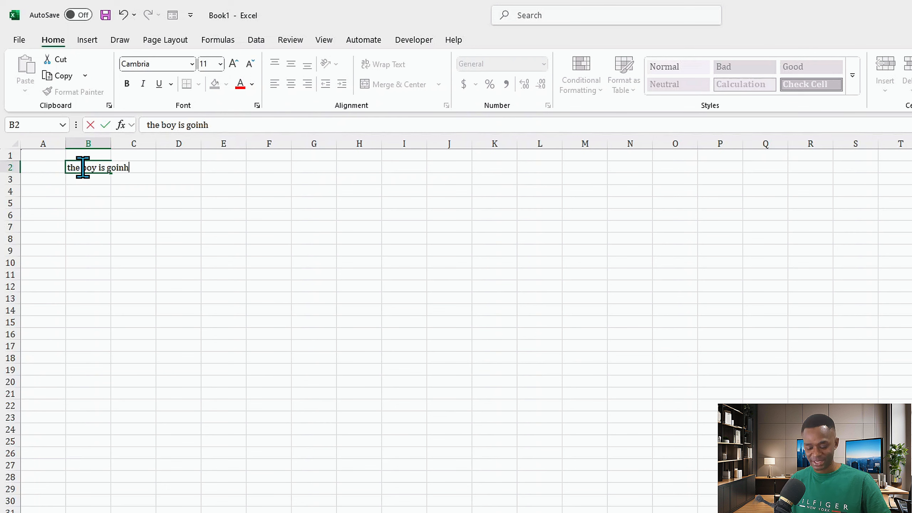
type("g to sc")
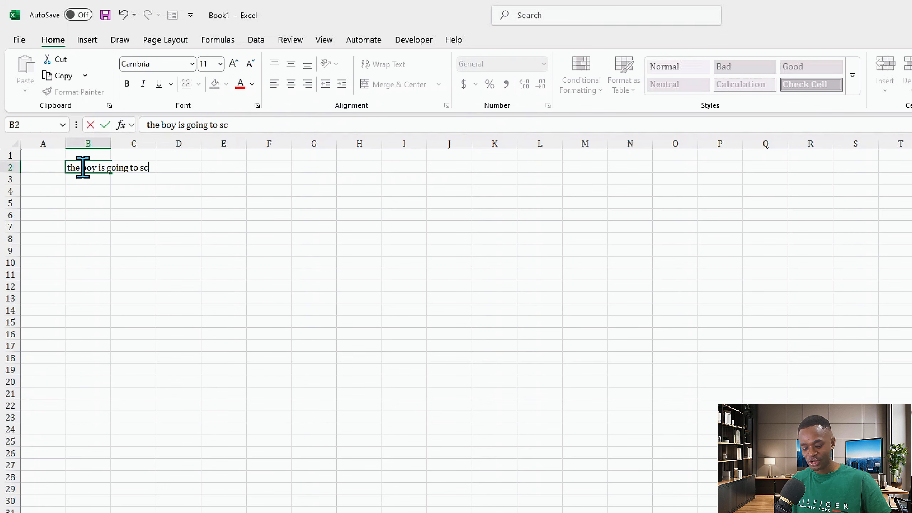
type("hool")
key("Return")
left_click(88, 168)
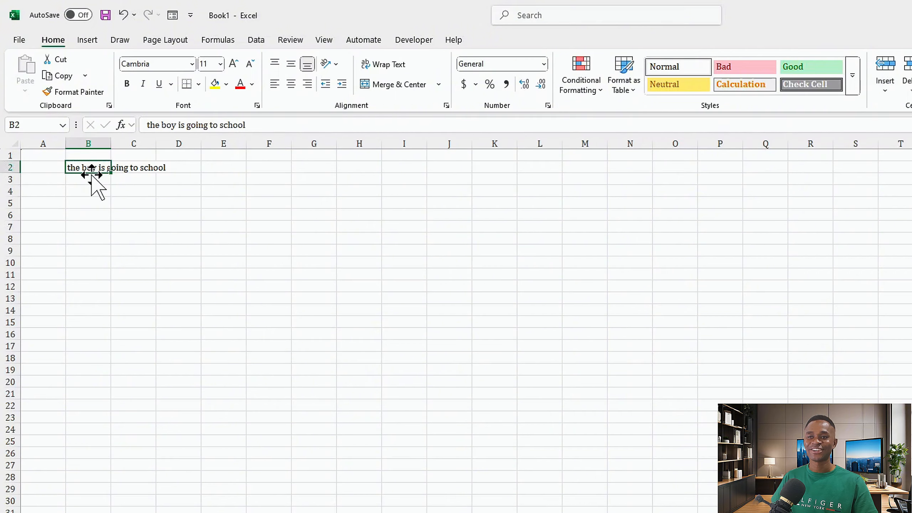
Enter the numbers 1 to 6 one below another in cells B4 to B9.
left_click(88, 190)
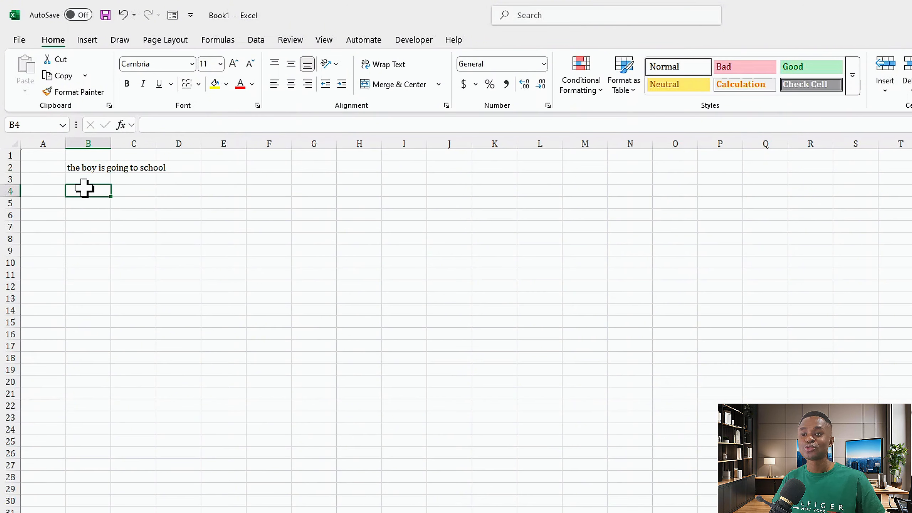
type("1")
key("Return")
type("2")
key("Return")
type("3")
key("Return")
type("4 5 6")
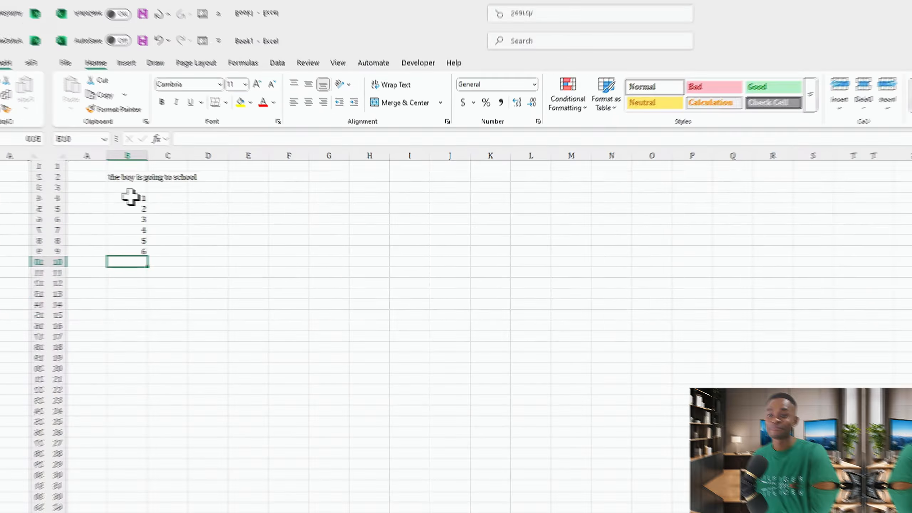
Make the sentence in cell B2 bold, italic and underlined.
left_click(83, 168)
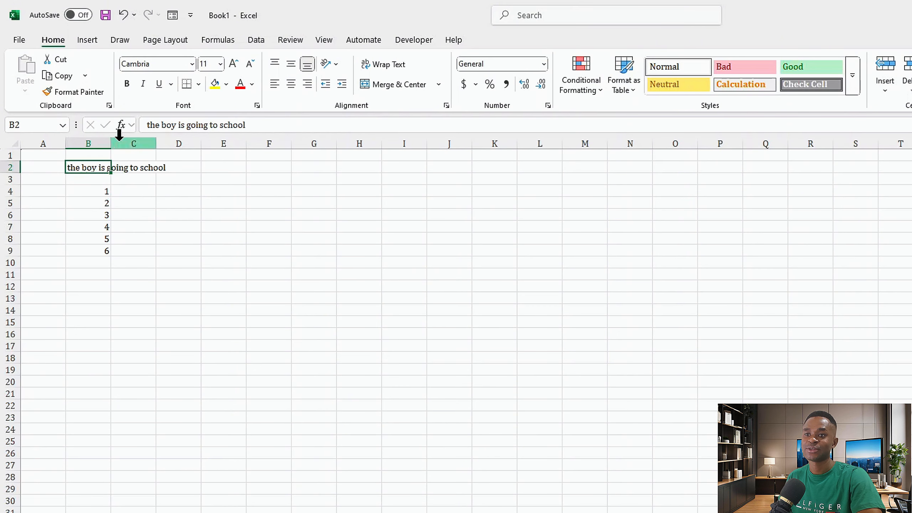
left_click(127, 84)
left_click(142, 83)
left_click(159, 83)
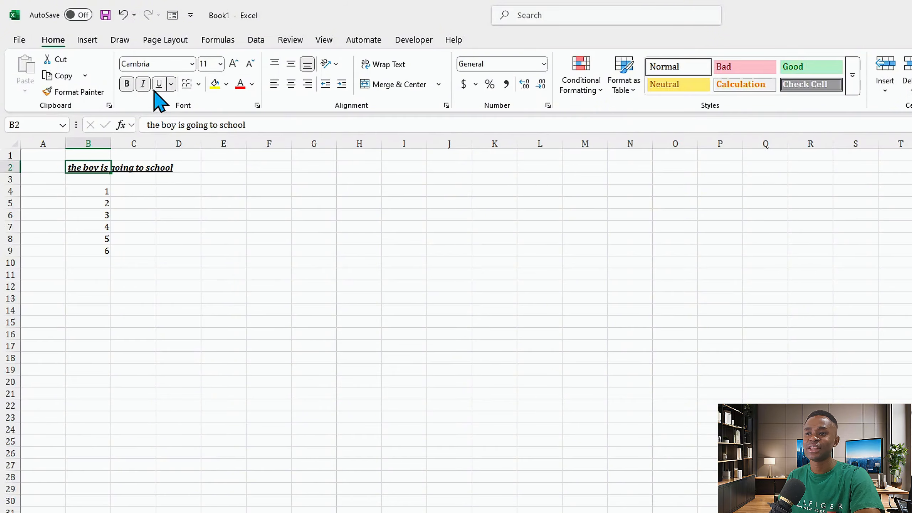
Change the font of cell B2 to Calibri and set its font size to 18.
left_click(191, 65)
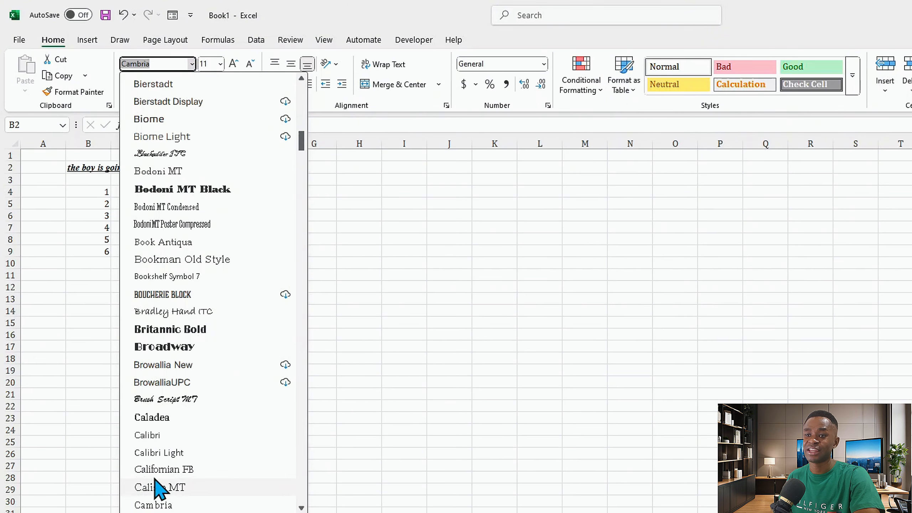
left_click(152, 436)
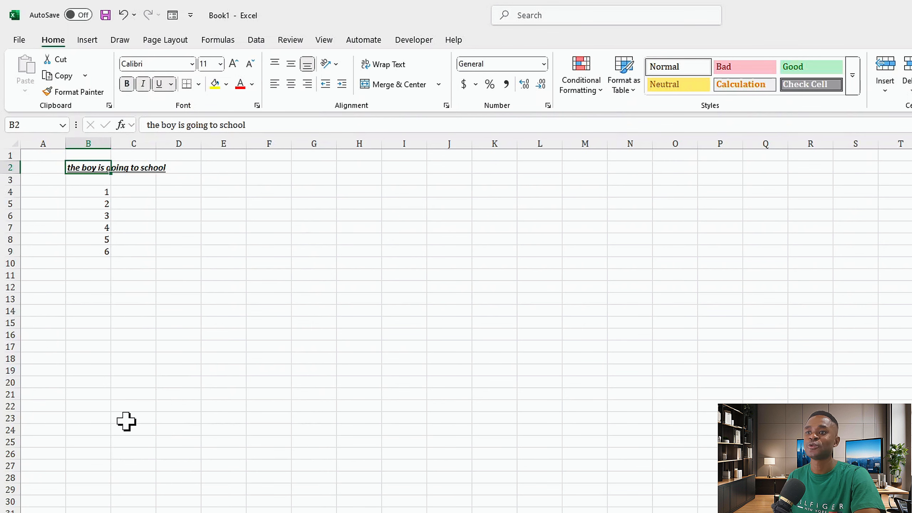
left_click(221, 64)
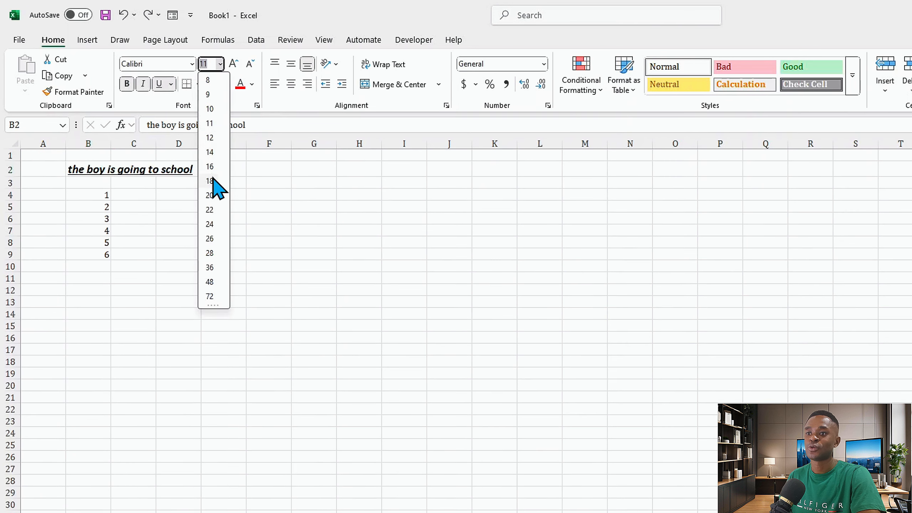
left_click(215, 180)
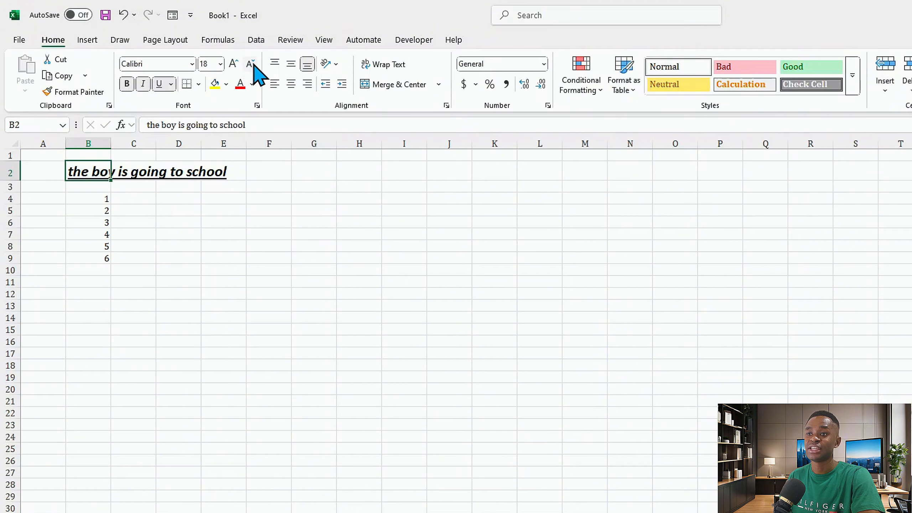
Increase the font size of cell B2 stepwise to 24, and decrease it stepwise to 16.
left_click(233, 65)
left_click(234, 64)
left_click(233, 65)
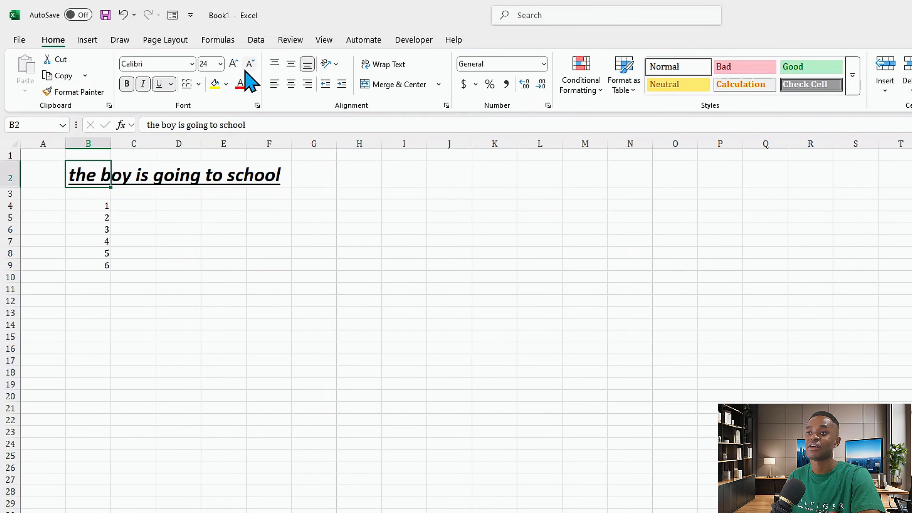
left_click(246, 70)
left_click(246, 70)
left_click(246, 70)
left_click(246, 70)
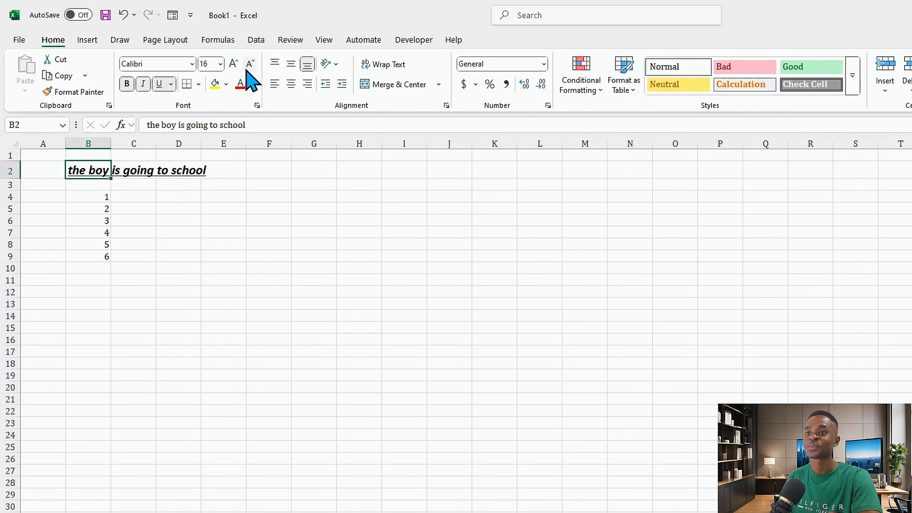
Set the font color of cell B2 to standard blue and its fill to the bright green theme shade.
left_click(251, 85)
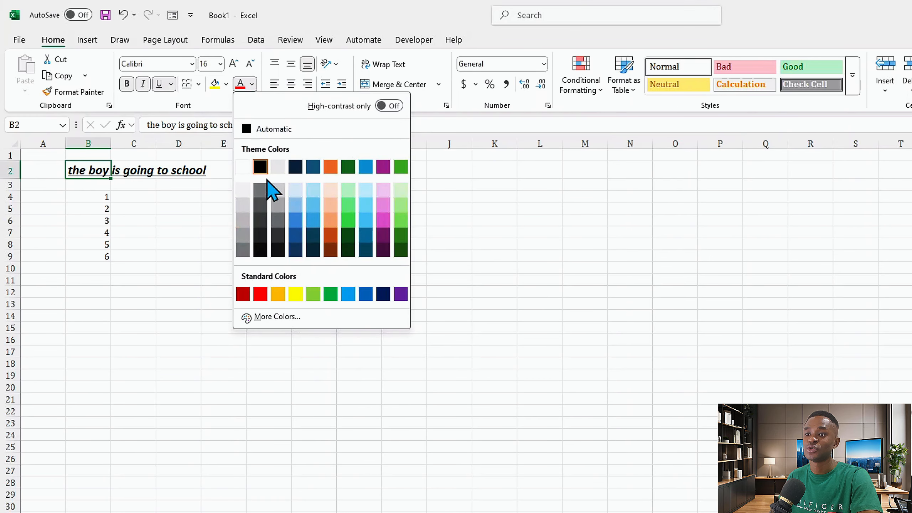
left_click(365, 298)
left_click(226, 85)
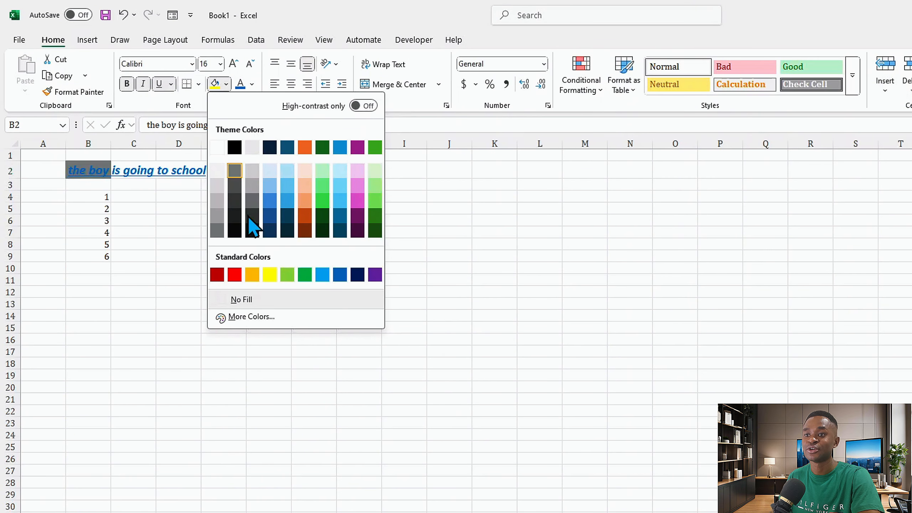
left_click(225, 85)
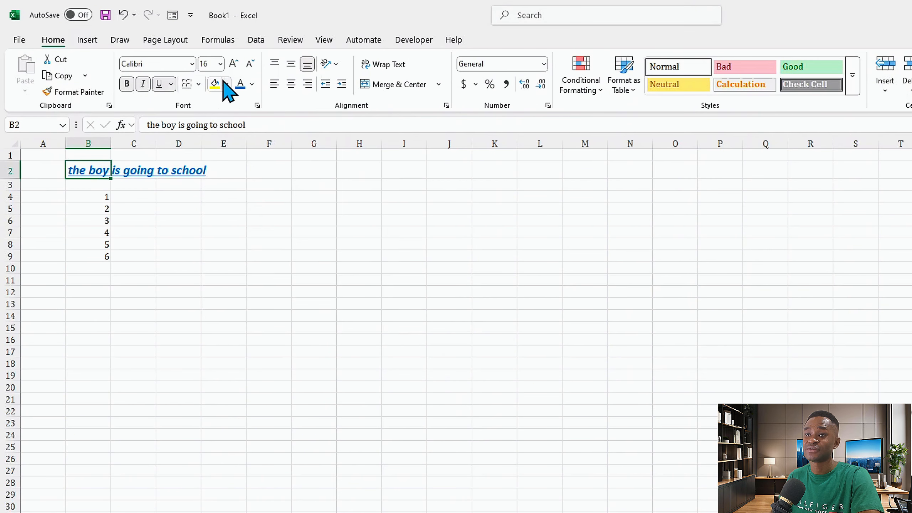
left_click(226, 84)
left_click(322, 200)
left_click(134, 280)
Widen column B manually until the sentence in B2 fits inside the cell, and undo the widening.
left_click(79, 170)
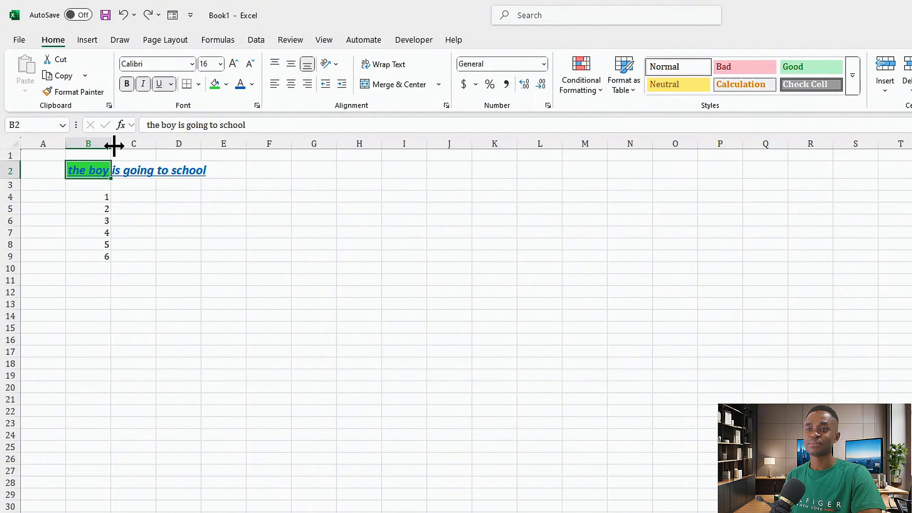
left_click_drag(113, 146, 218, 167)
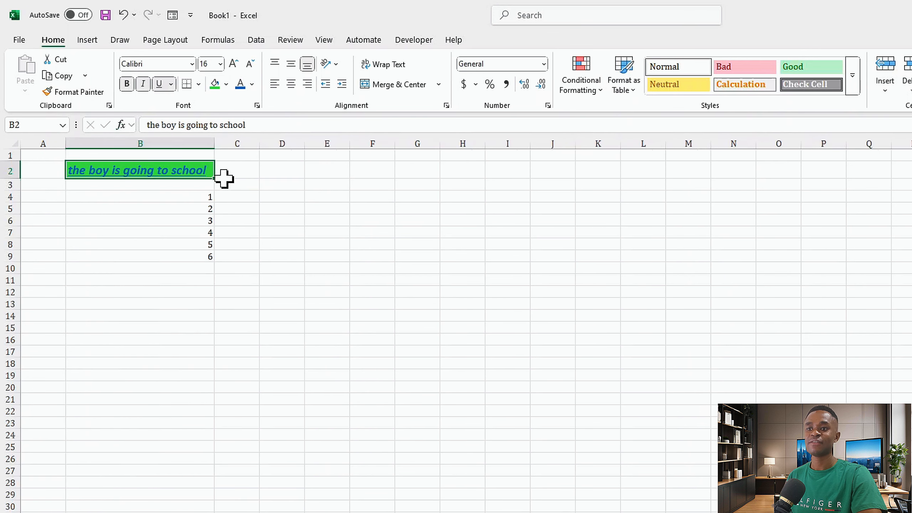
left_click(106, 196)
left_click(138, 170)
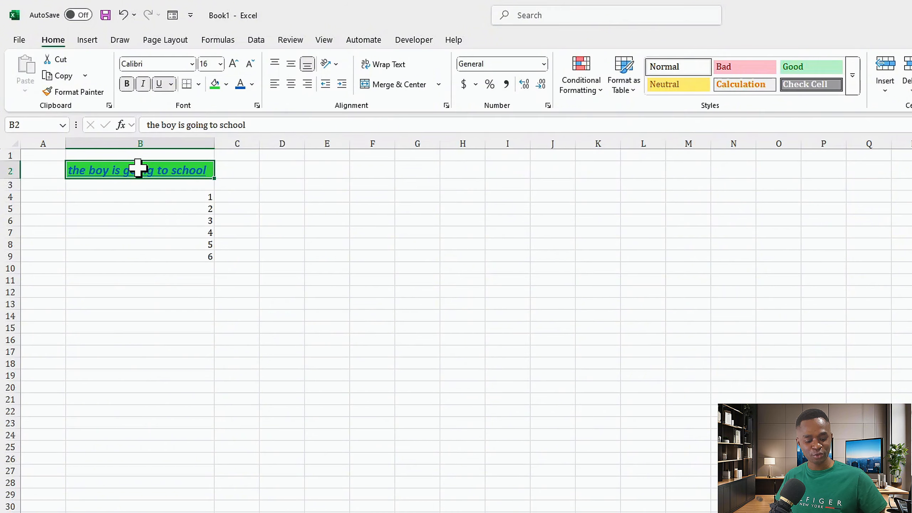
key("ctrl+z")
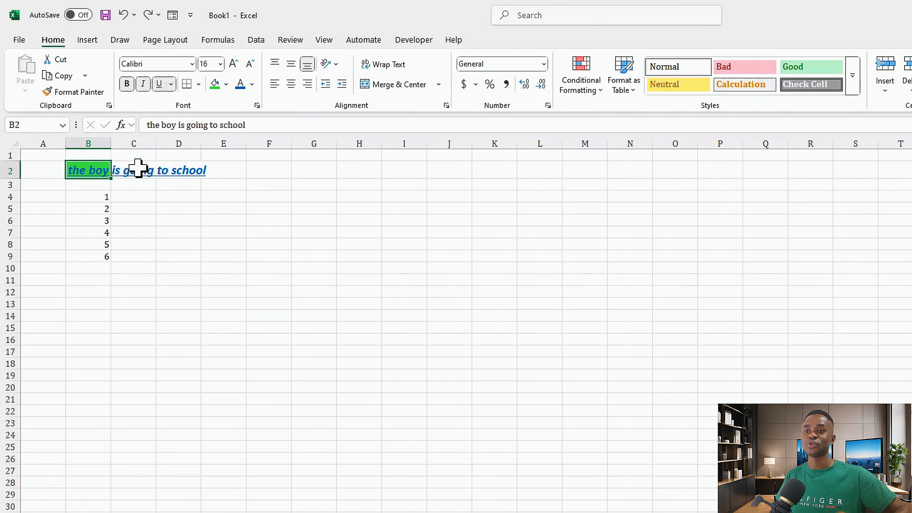
AutoFit column B to its contents and make row 2 about three times as tall.
double_click(115, 142)
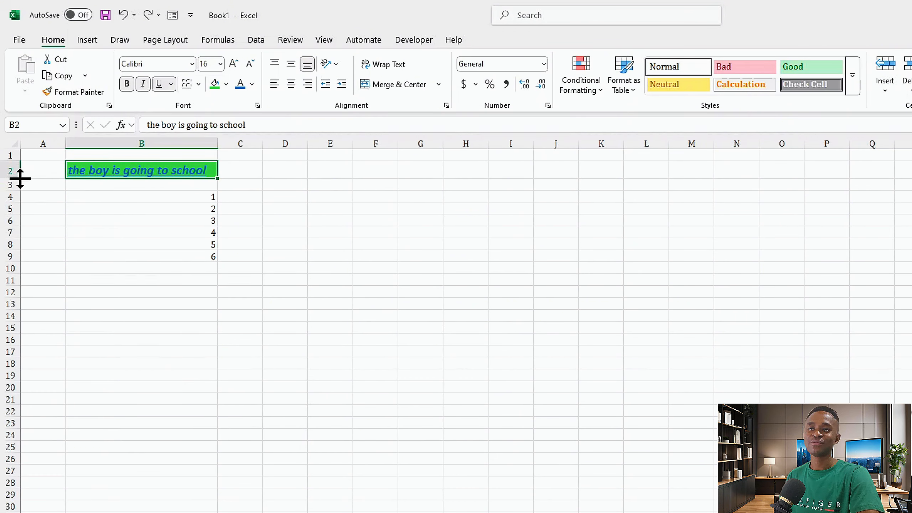
left_click_drag(18, 177, 16, 178)
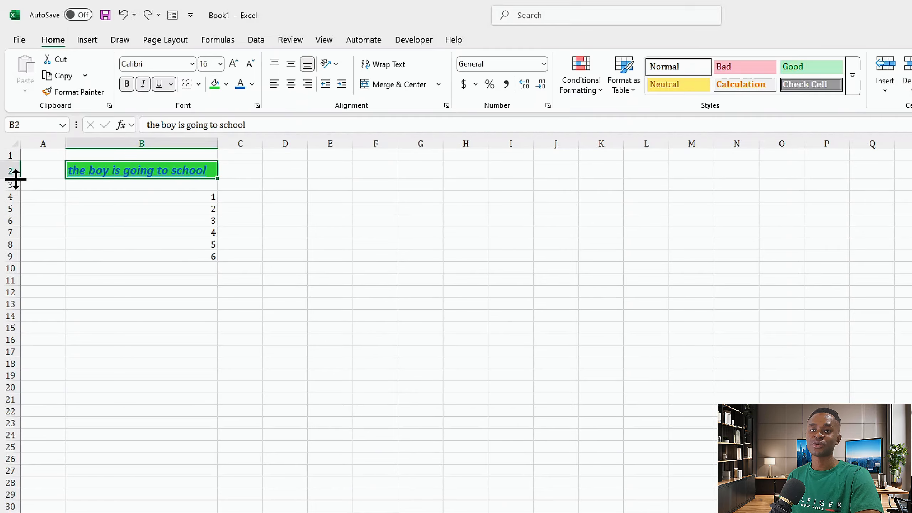
left_click_drag(15, 178, 13, 215)
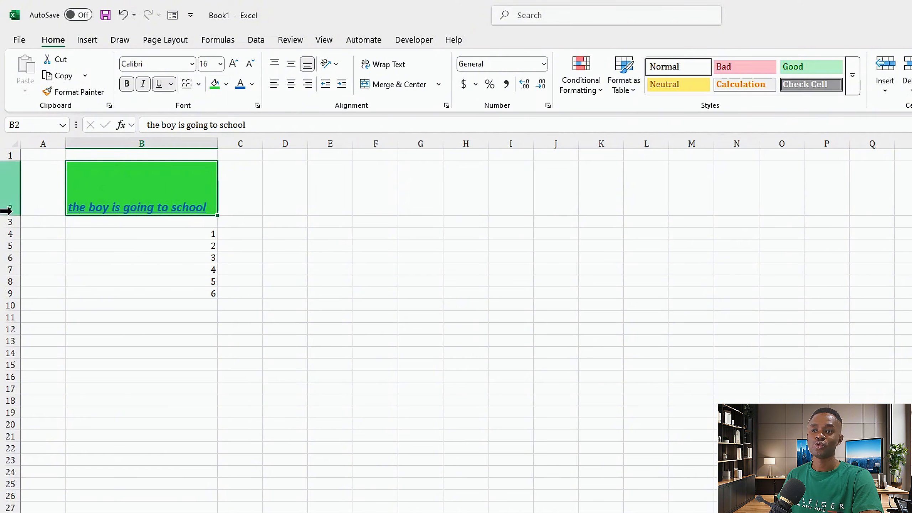